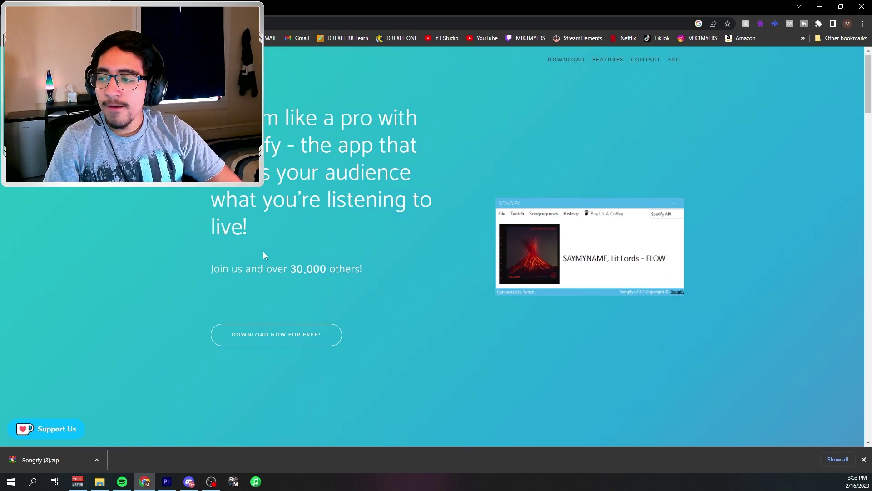
- Download Songify.zip of the latest release V1.3.9.3 from the Songify site's linked GitHub releases page
scroll(396, 150, "down", 8)
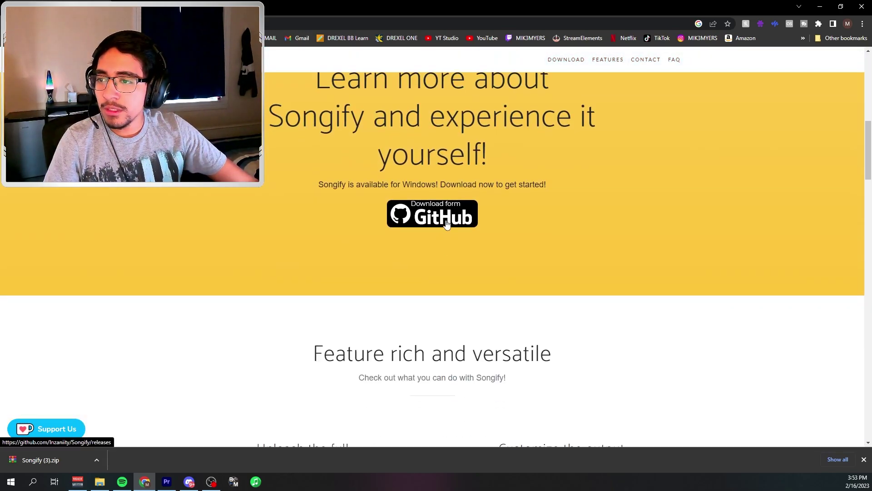
left_click(447, 223)
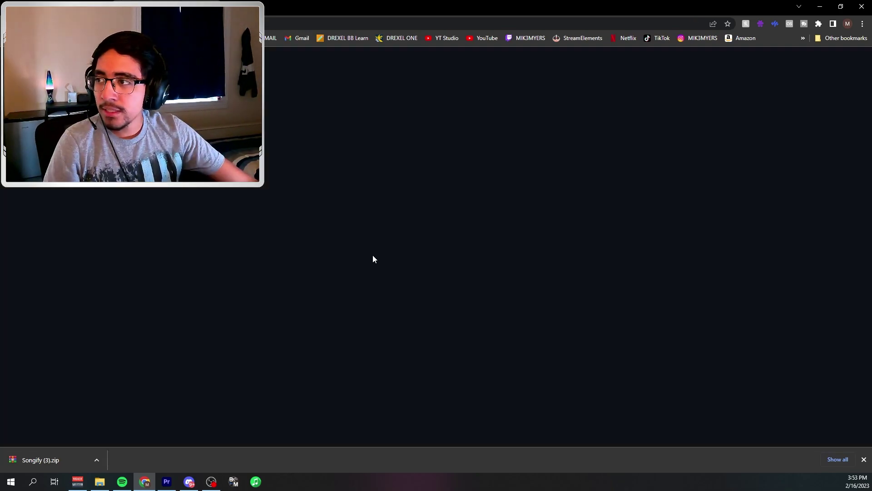
scroll(345, 273, "down", 5)
scroll(334, 267, "up", 3)
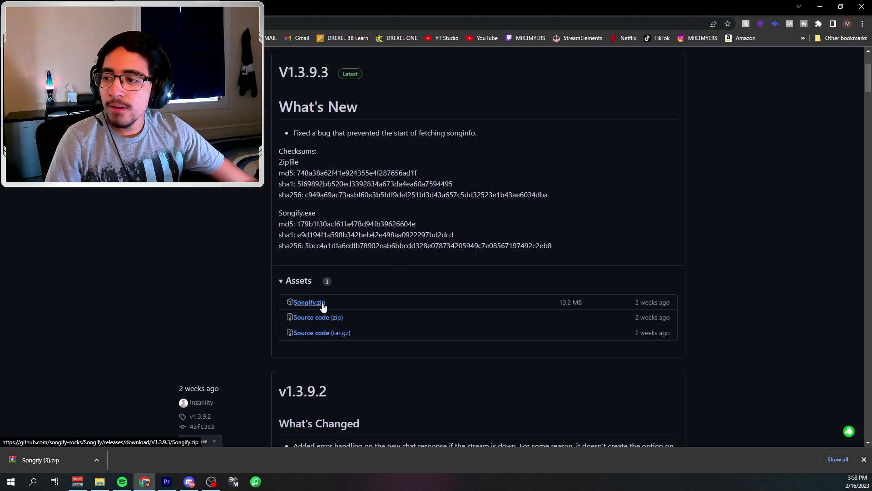
left_click(323, 307)
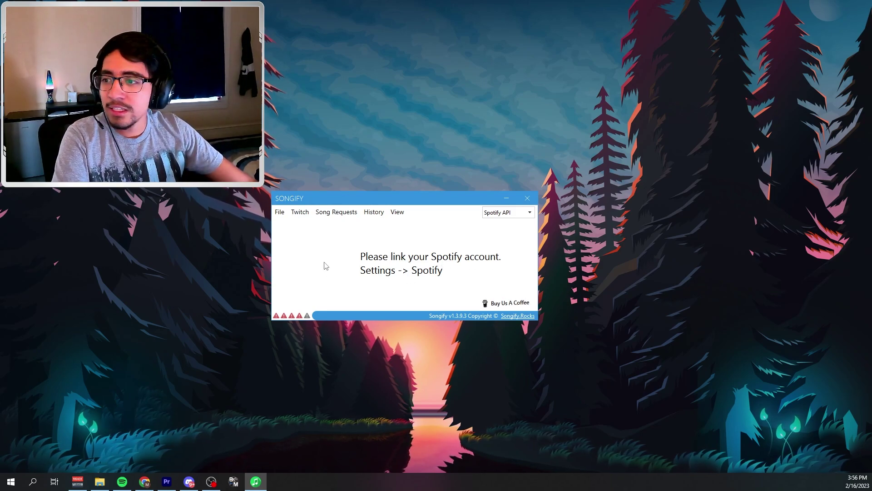
- In the Songify app's Spotify settings, link the Spotify account and minimize the browser window
left_click(280, 212)
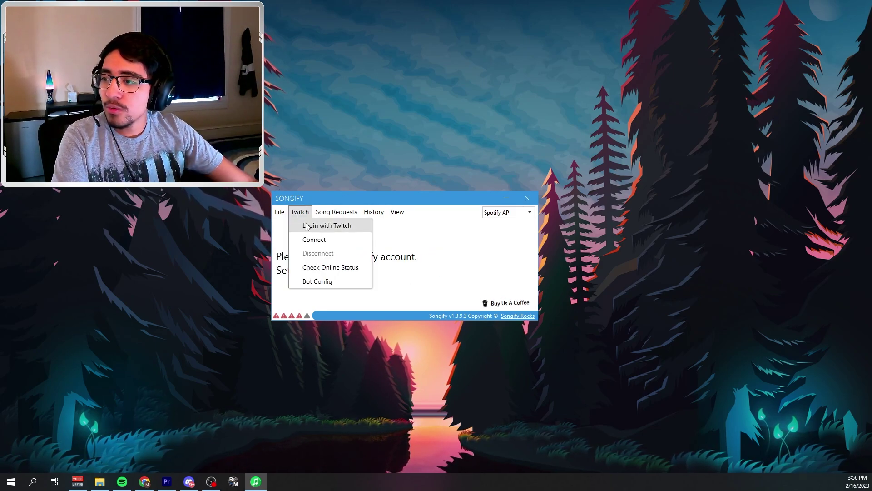
key("Escape")
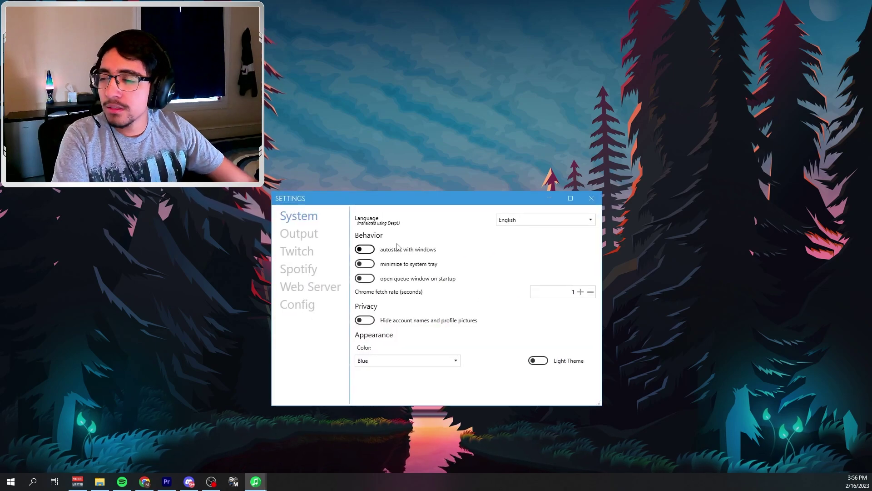
left_click(308, 269)
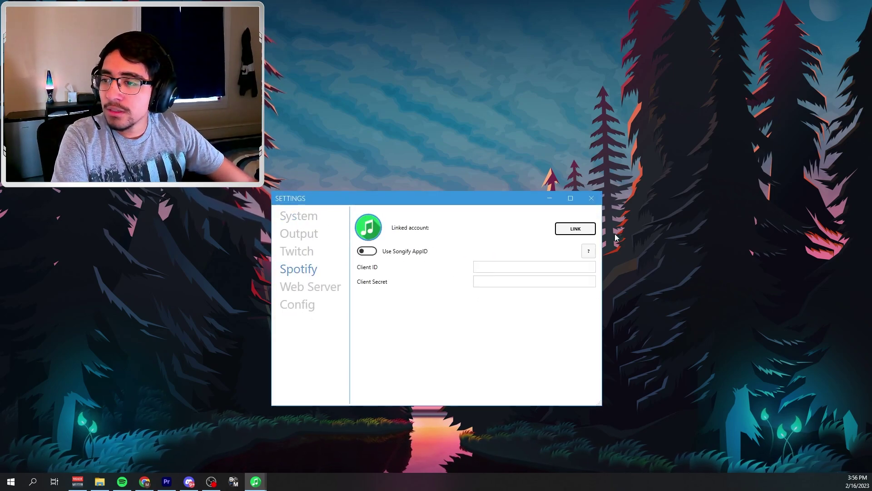
left_click(575, 229)
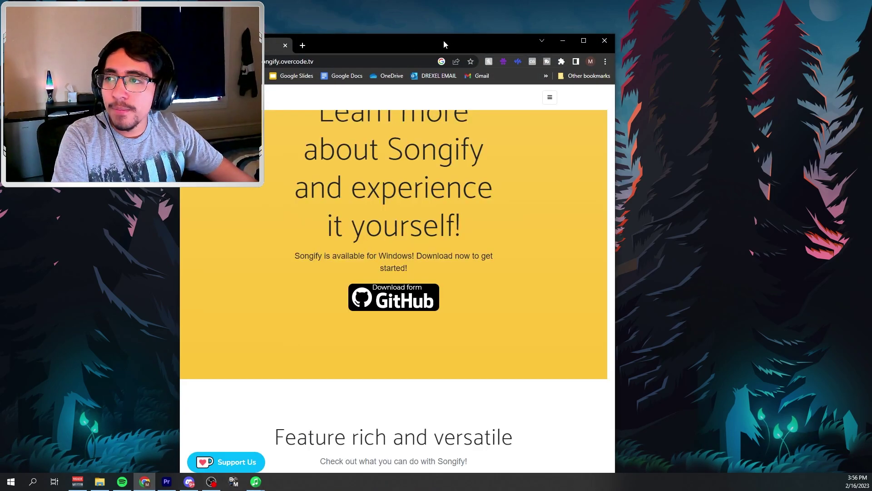
left_click(564, 42)
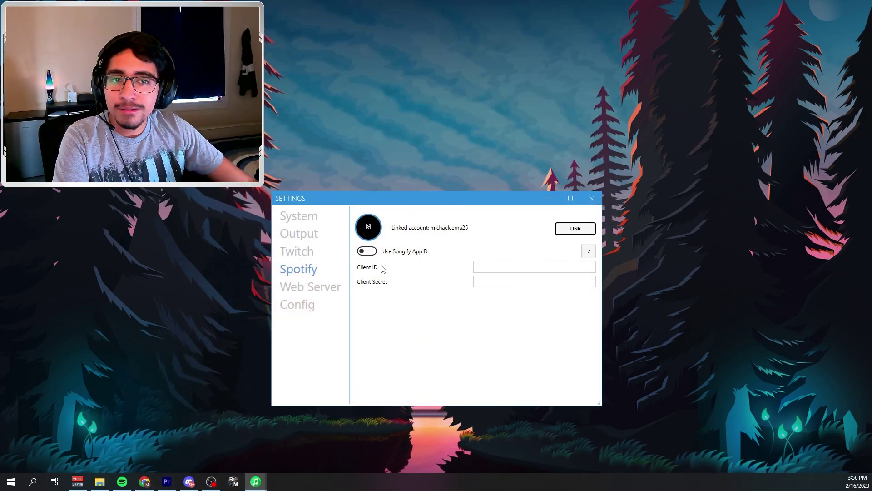
- Log in with Twitch in the Twitch settings and accept using the linked account as the chat bot
left_click(299, 256)
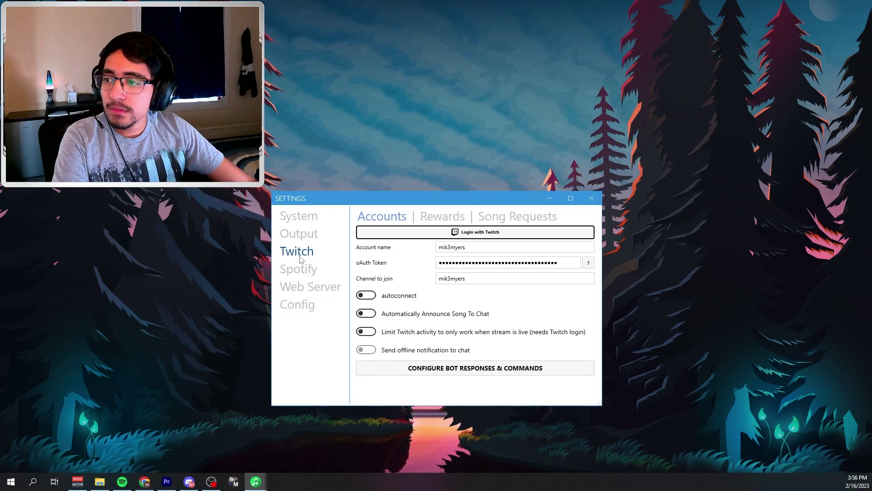
left_click(431, 240)
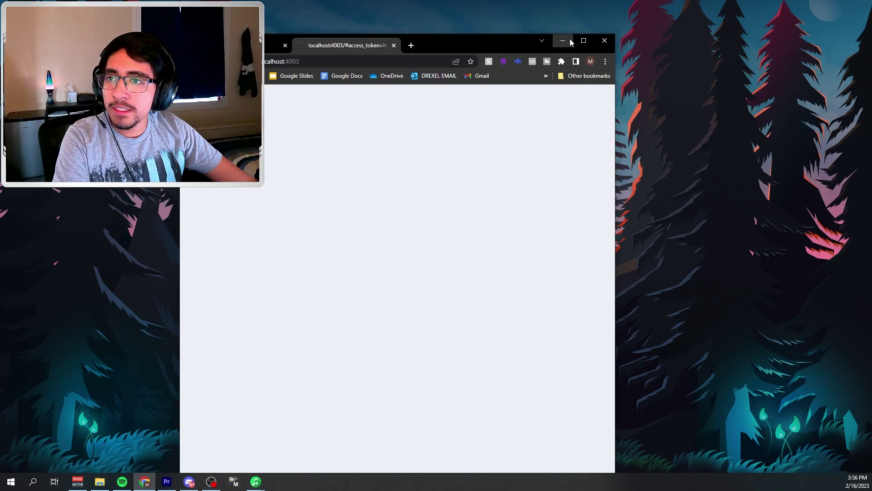
left_click(570, 41)
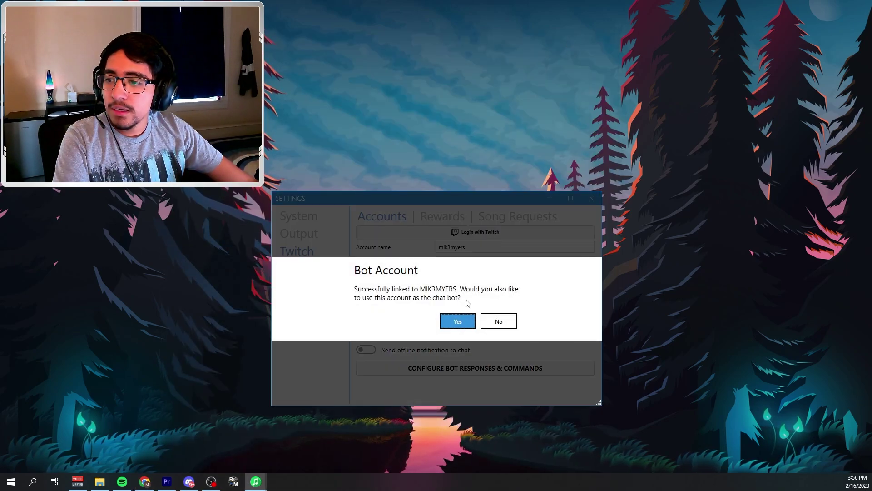
left_click(458, 321)
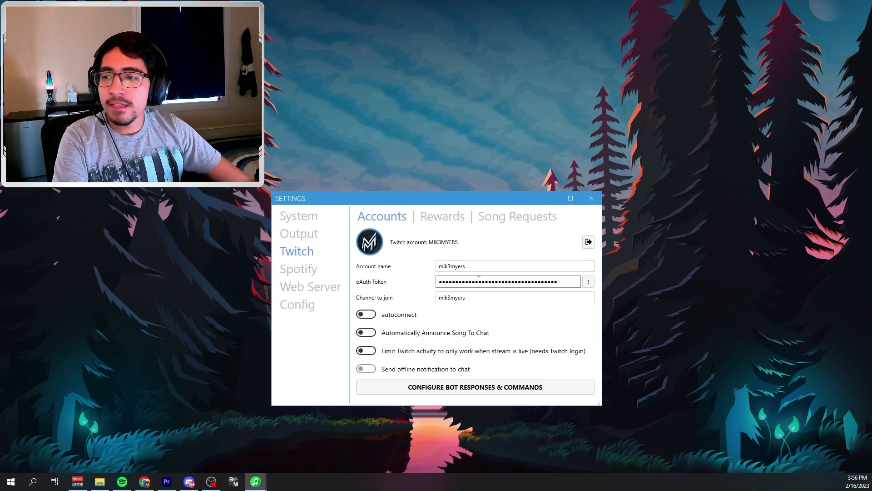
- Turn on autoconnect for the Twitch account and open the list of bot commands
left_click(368, 316)
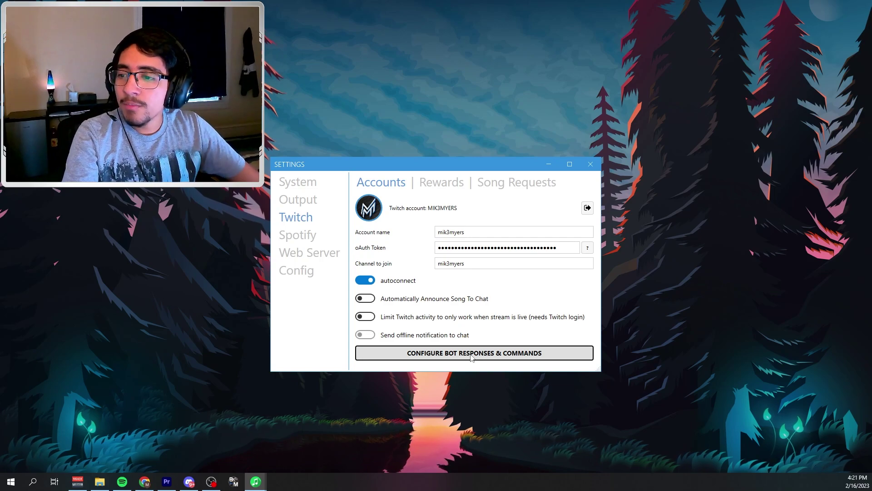
left_click(471, 357)
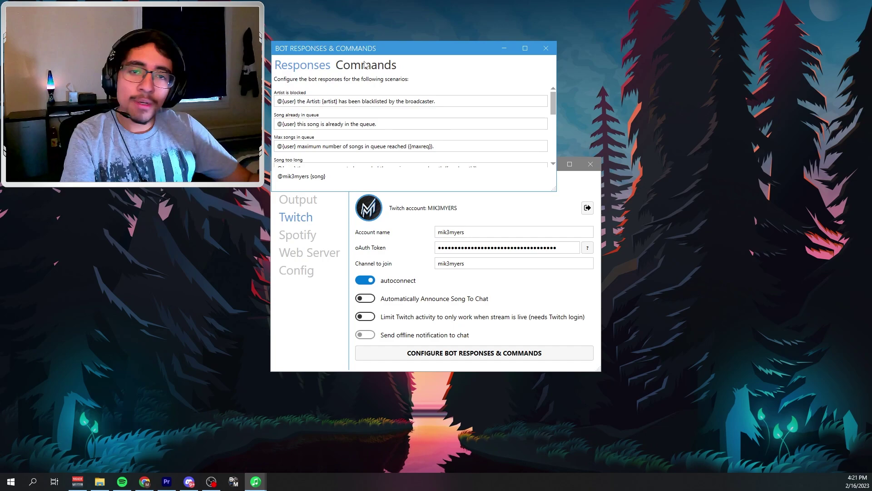
left_click(365, 65)
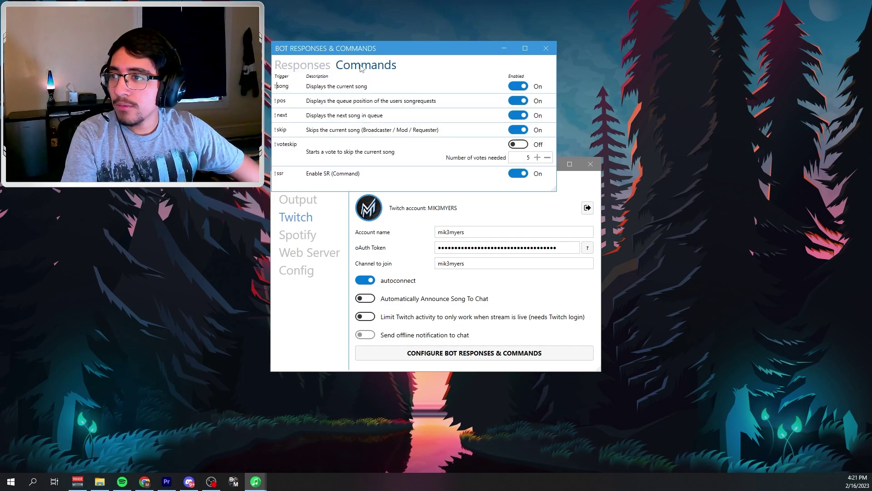
- Try switching the !song, !pos, !next and !voteskip bot commands on and off, and select the !song trigger text
left_click(518, 86)
left_click(518, 101)
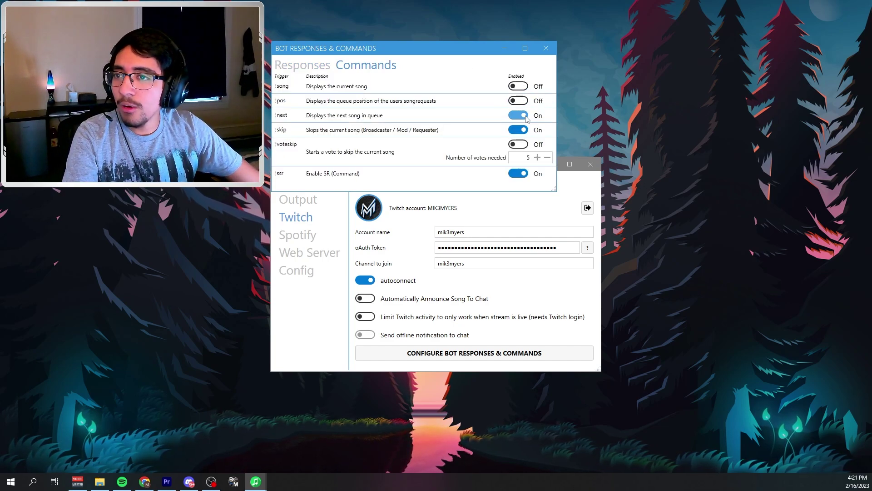
left_click(518, 100)
left_click(518, 86)
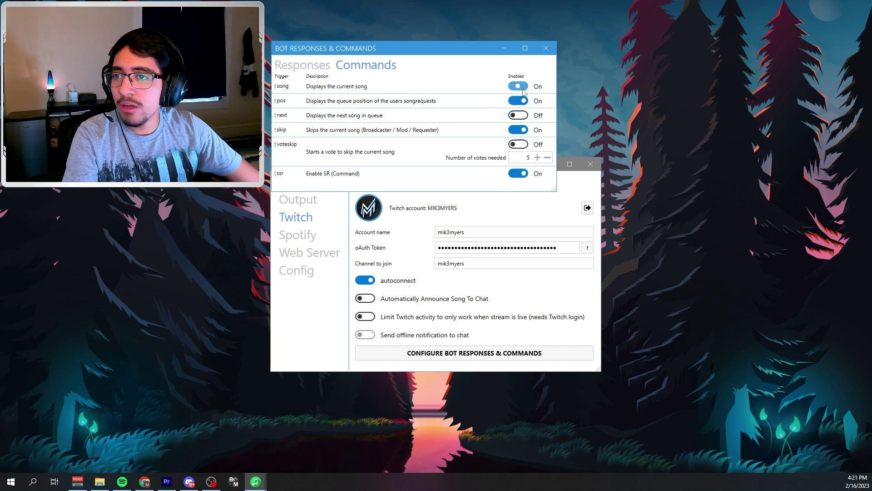
left_click(519, 145)
left_click(519, 144)
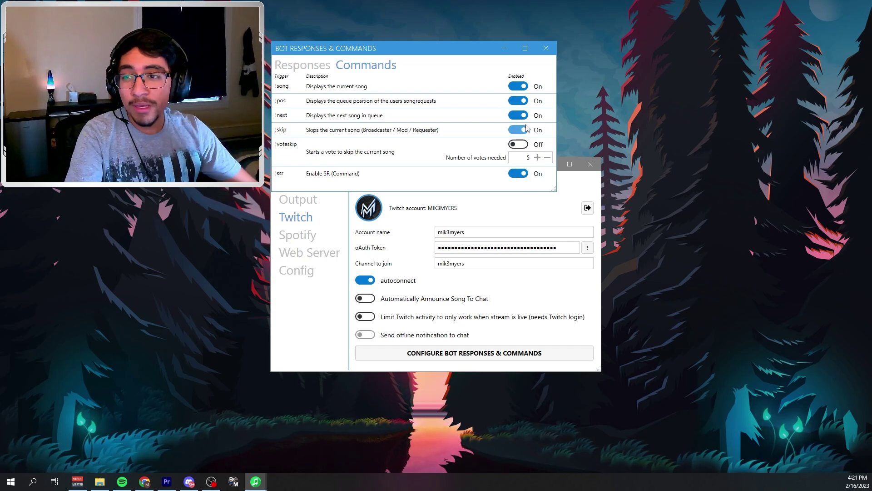
double_click(299, 88)
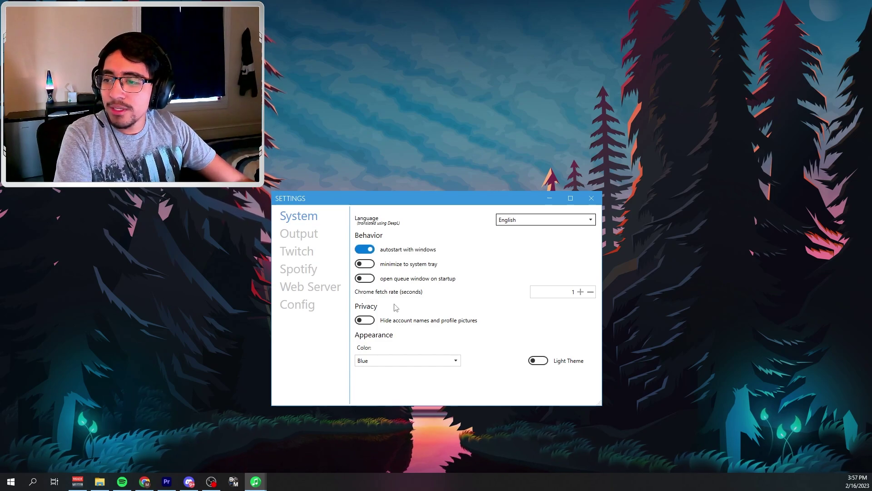
- Open the Output settings to view the output directory and the song text formats
left_click(299, 233)
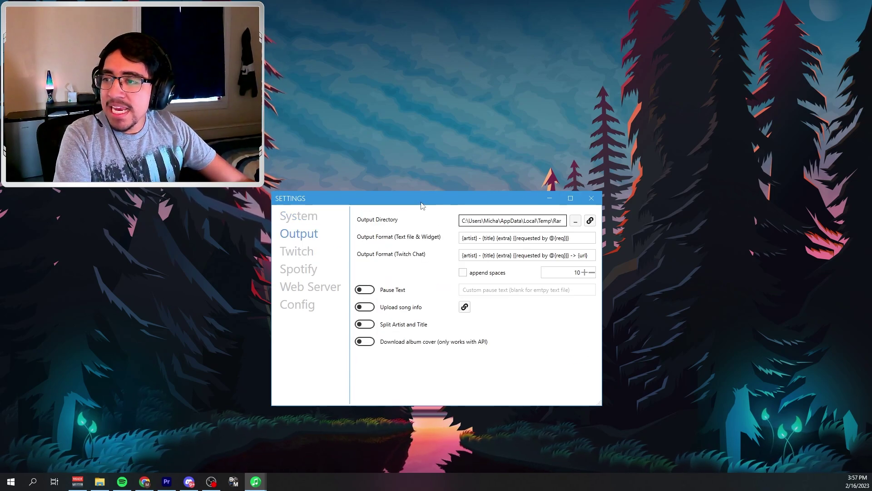
left_click_drag(421, 201, 409, 197)
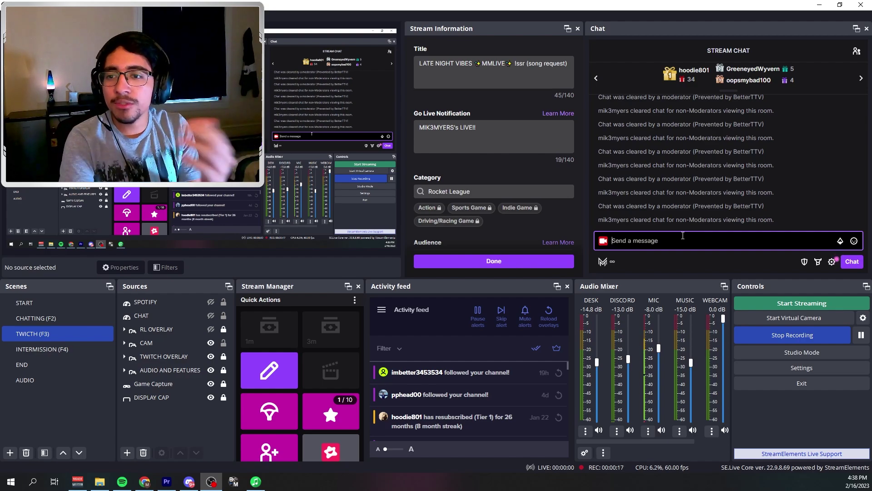
- Switch to OBS and send a song request with the !ssr command in the stream chat
type("l")
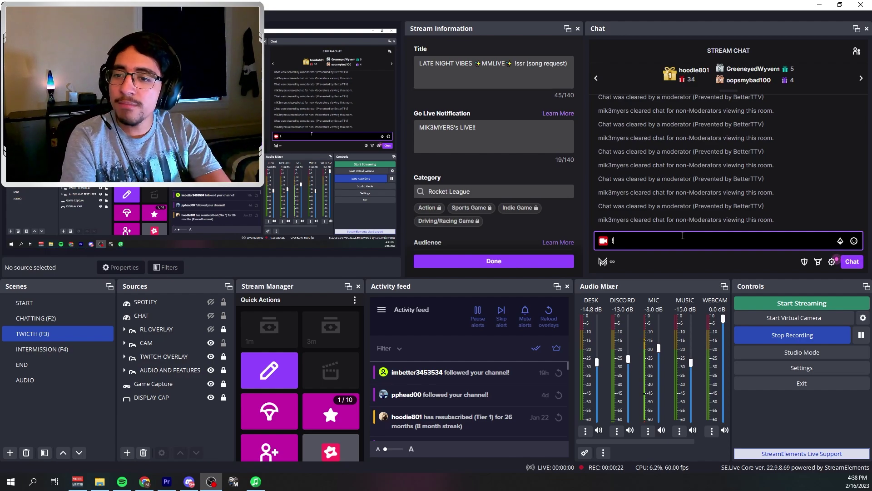
type("src")
key("Return")
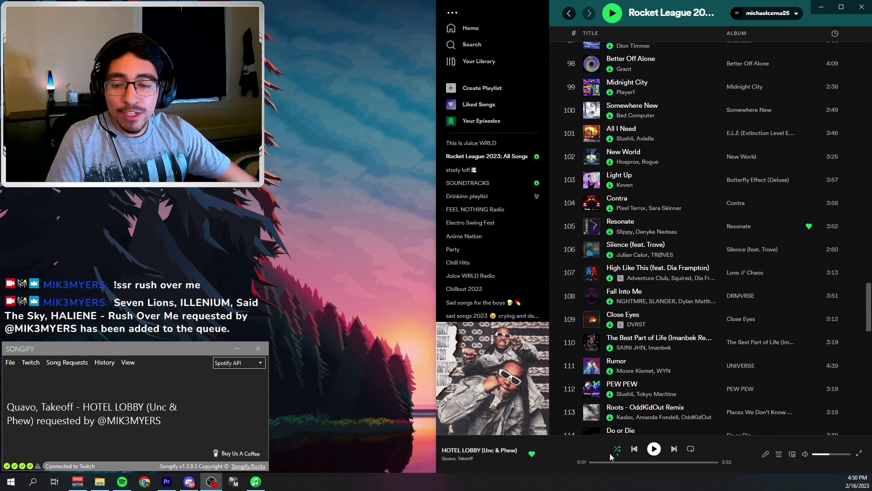
- In Spotify, skip to the requested song Rush Over Me and start playback
left_click(673, 451)
left_click(655, 450)
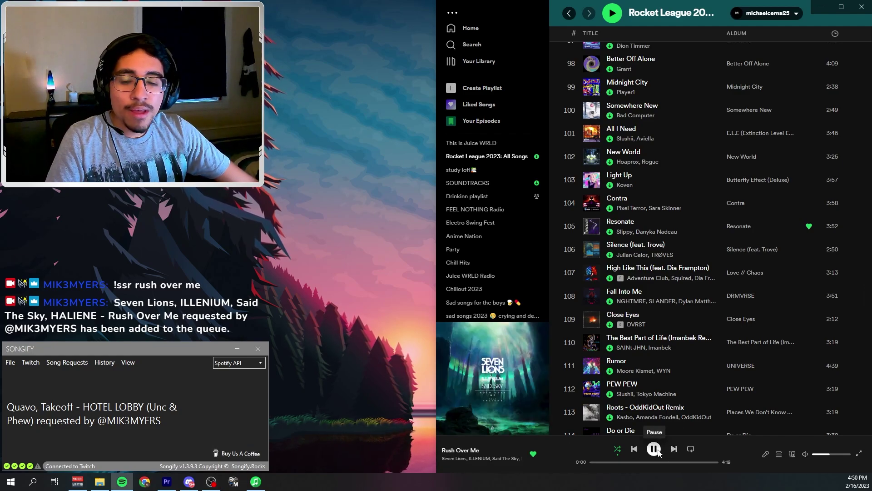